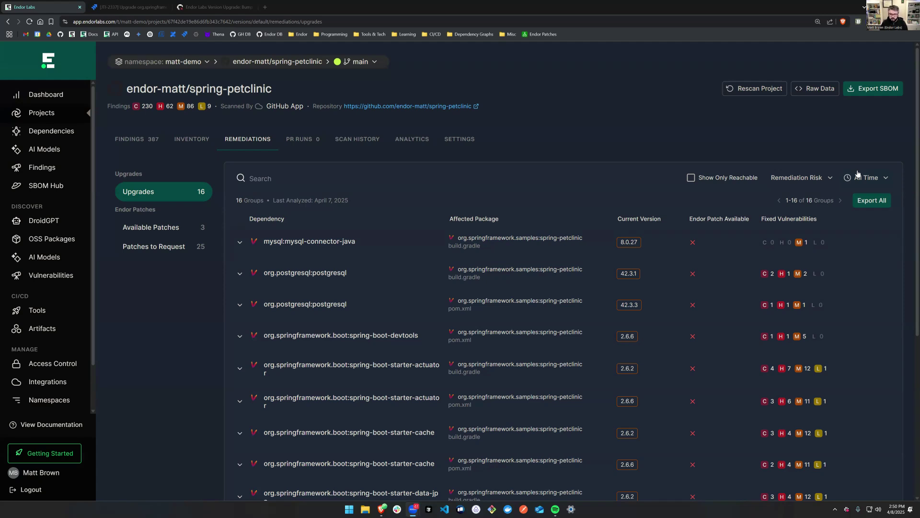
Expand the pom.xml spring-boot-starter-actuator remediations and inspect the breaking changes for the recommended upgrade to 2.7.17.
left_click(347, 401)
scroll(449, 396, "down", 2)
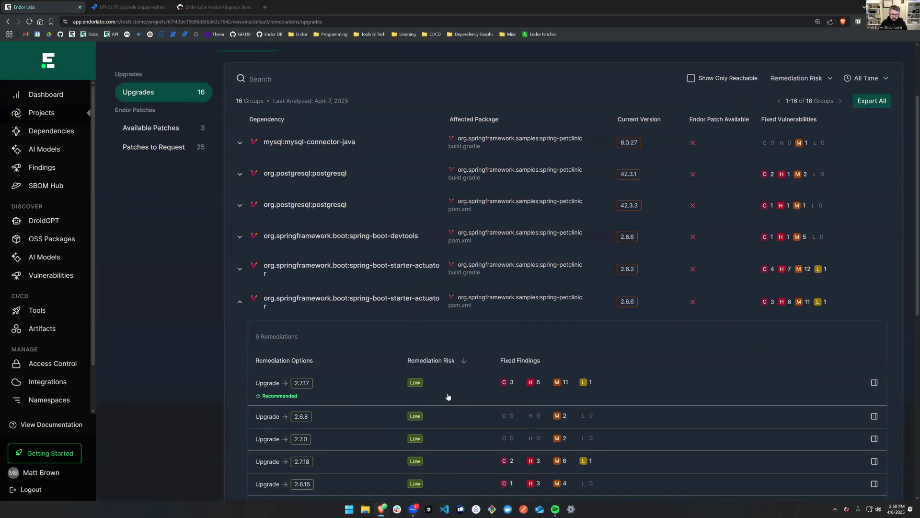
scroll(448, 397, "down", 2)
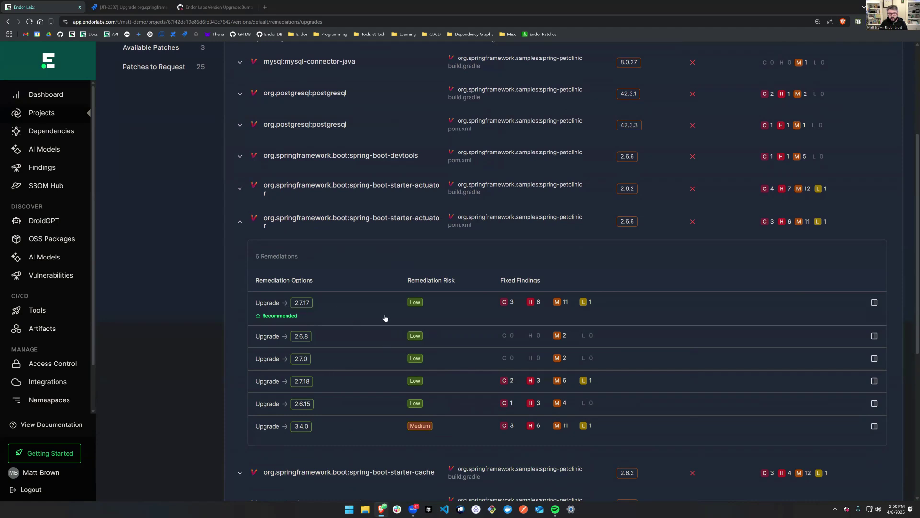
left_click(484, 313)
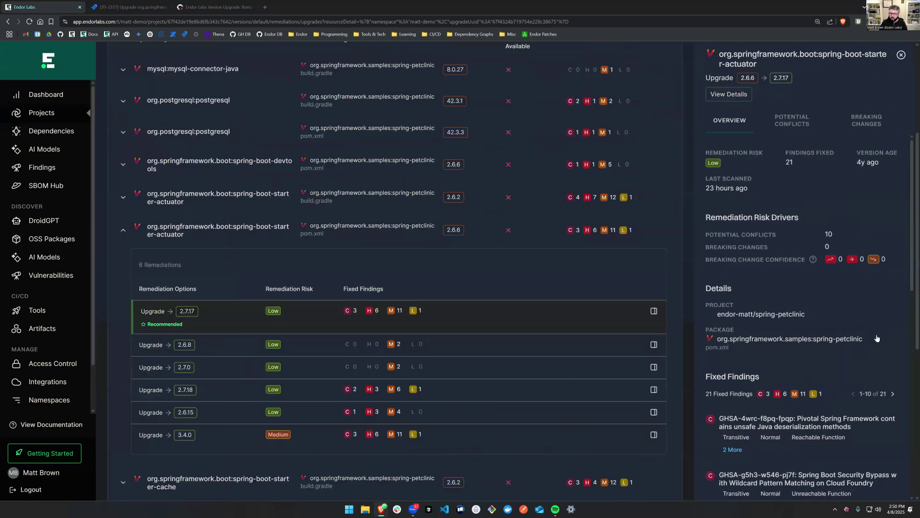
left_click(855, 128)
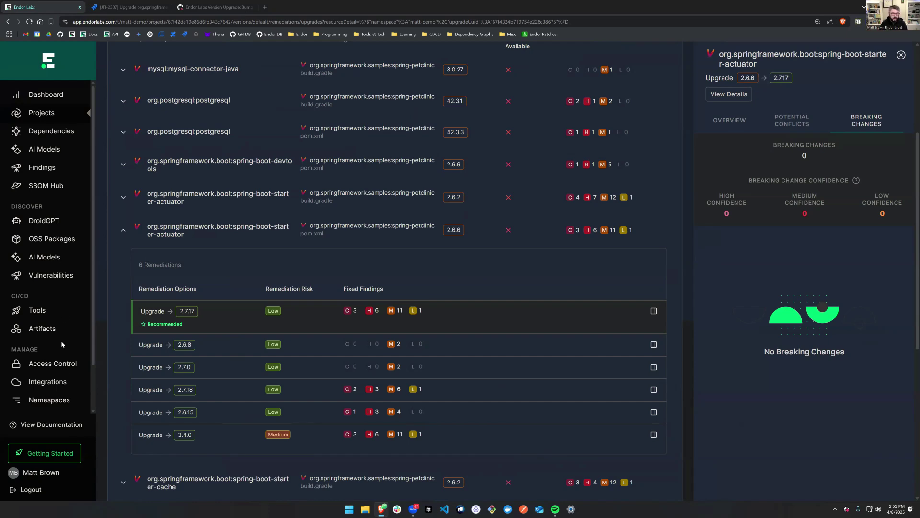
Open the Low Risk Remediations policy from the remediation policies for editing.
scroll(62, 344, "down", 2)
left_click(63, 385)
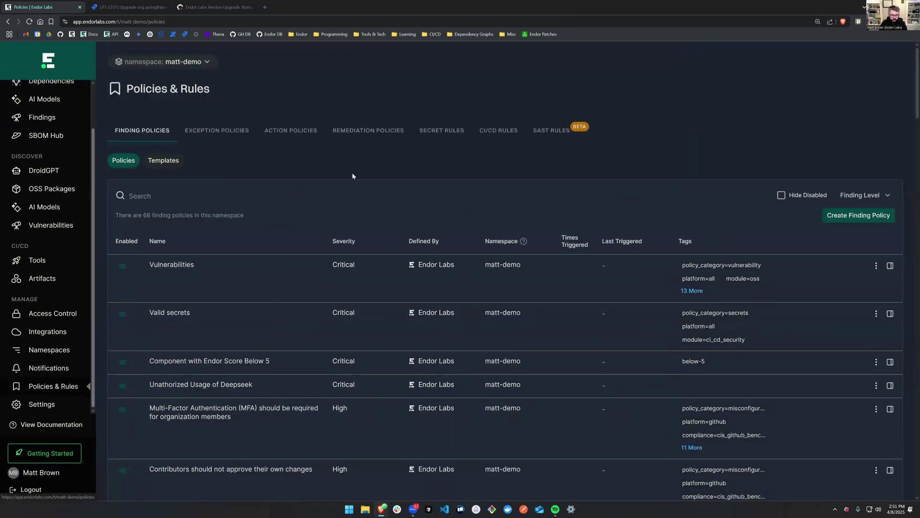
left_click(389, 136)
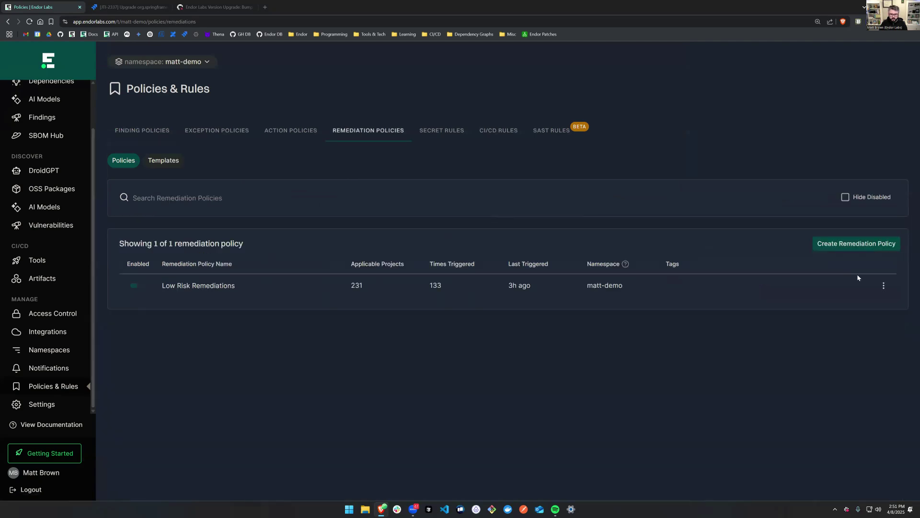
left_click(884, 287)
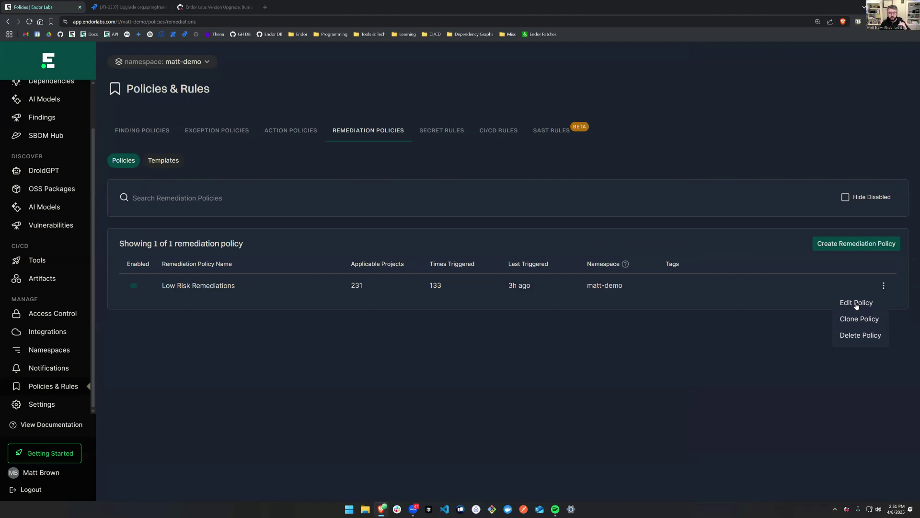
left_click(857, 304)
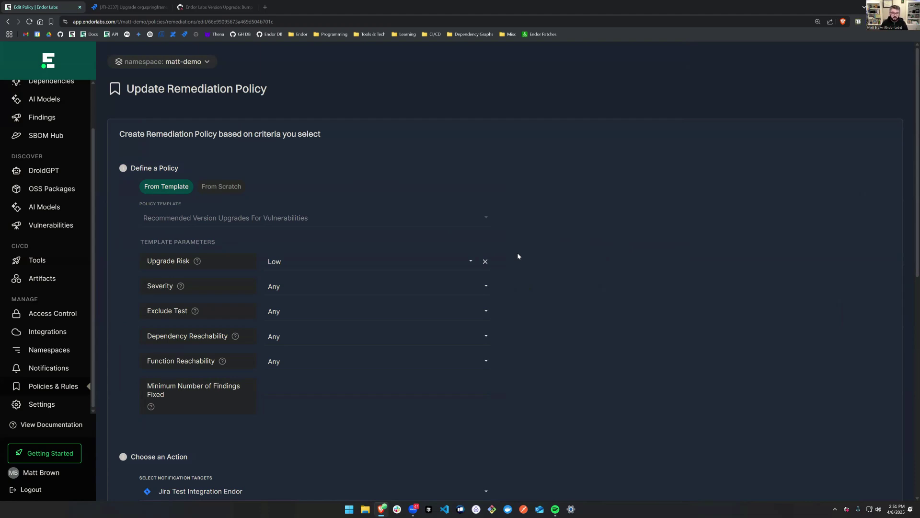
Review the policy's template parameters, checking the available choices for Upgrade Risk and Severity.
scroll(518, 254, "down", 1)
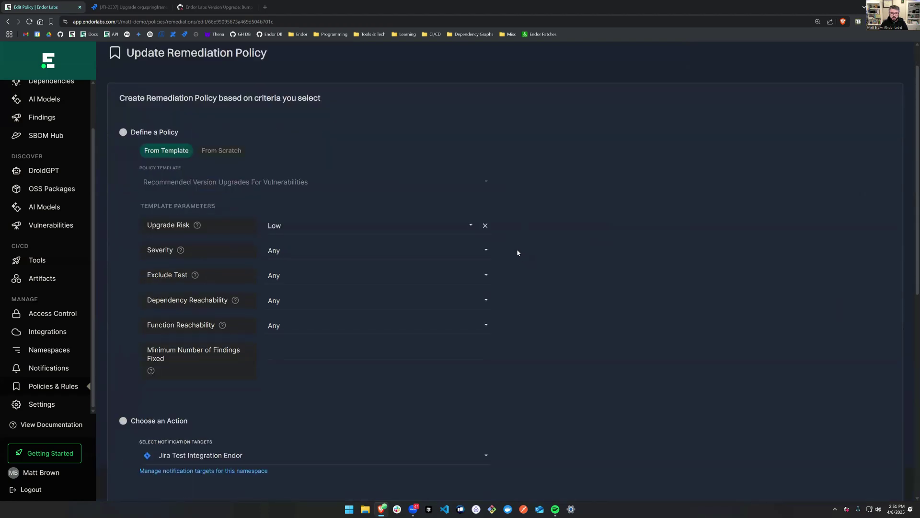
scroll(524, 247, "up", 1)
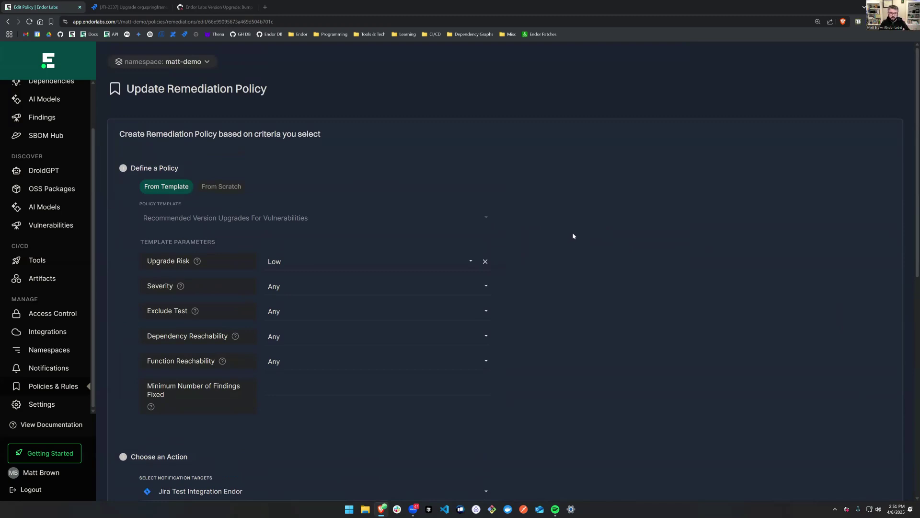
left_click(356, 260)
left_click(356, 260)
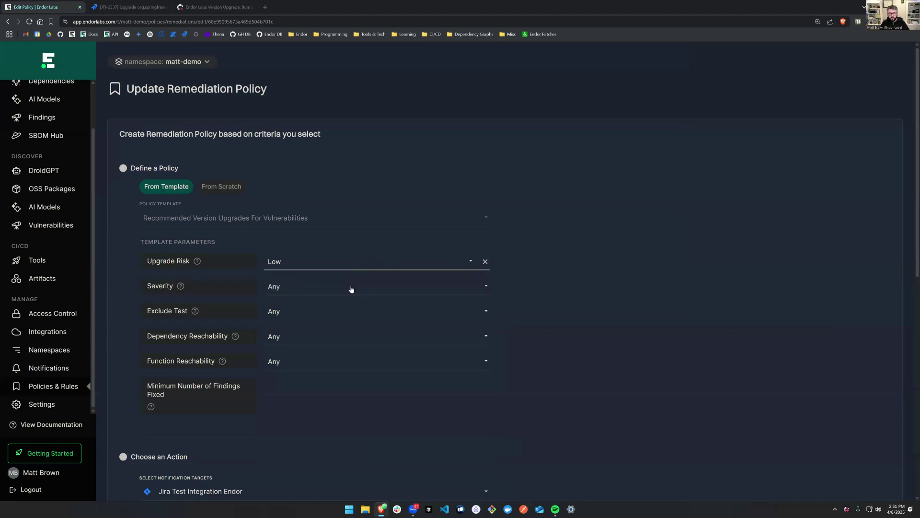
left_click(351, 287)
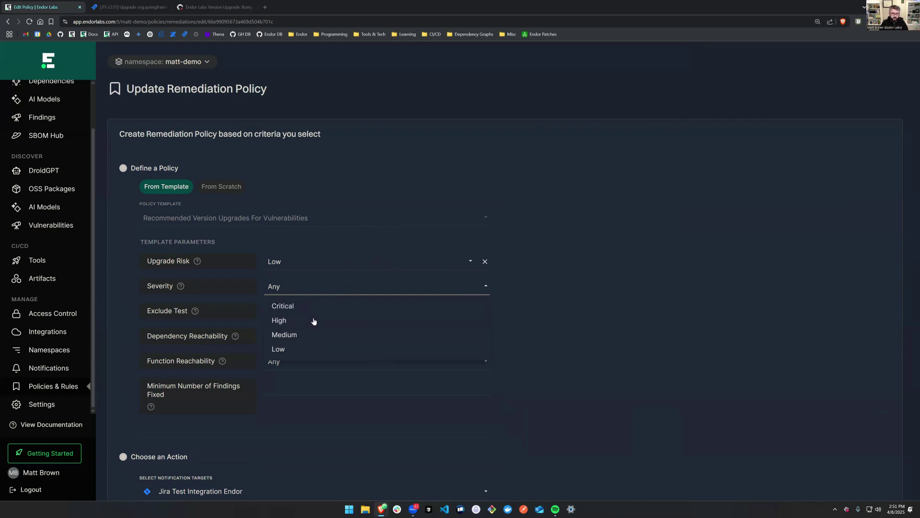
left_click(593, 317)
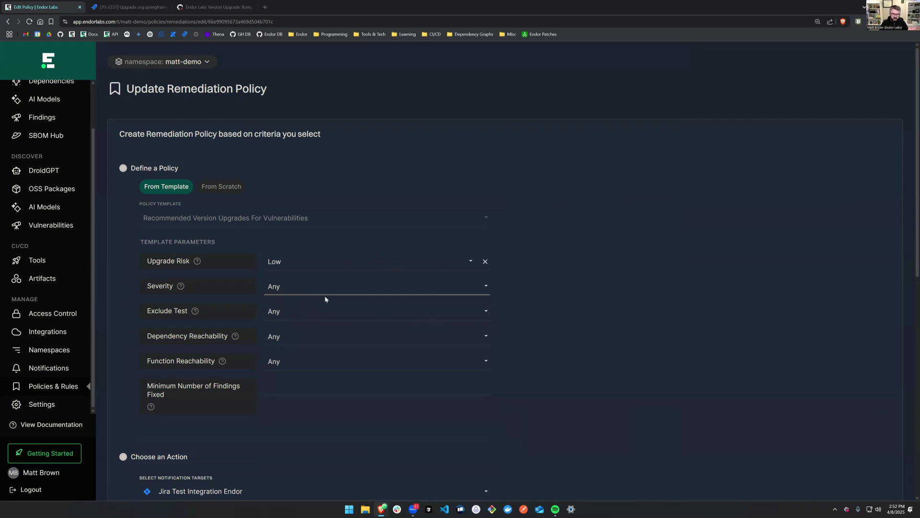
Set Exclude Test to Yes and check the Dependency Reachability choices without selecting one.
left_click(293, 317)
left_click(305, 334)
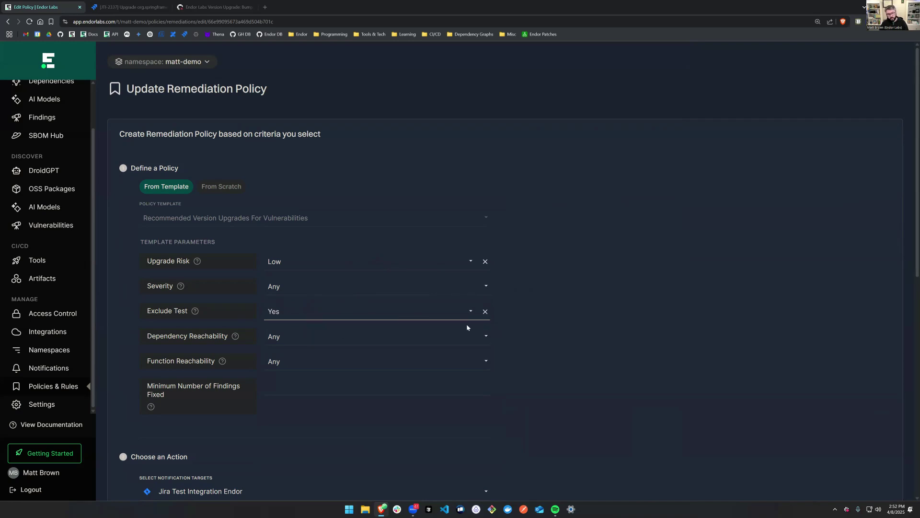
left_click(373, 341)
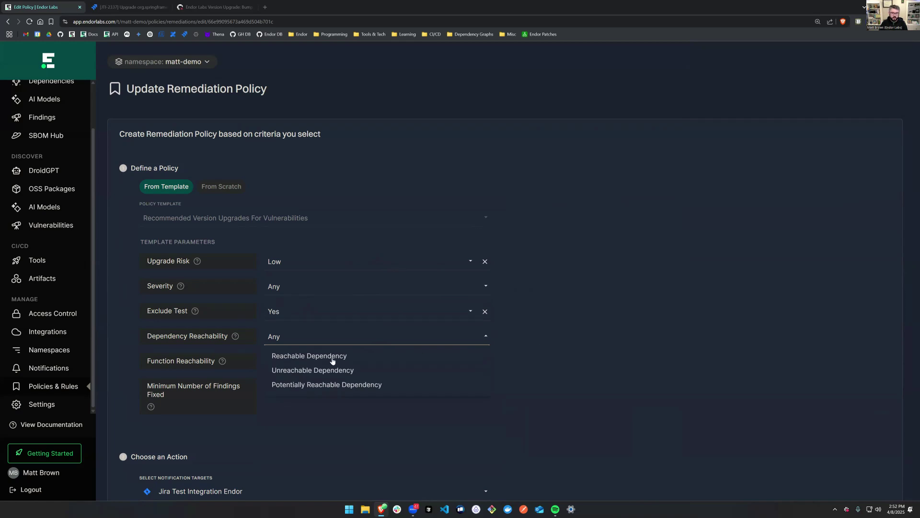
left_click(544, 332)
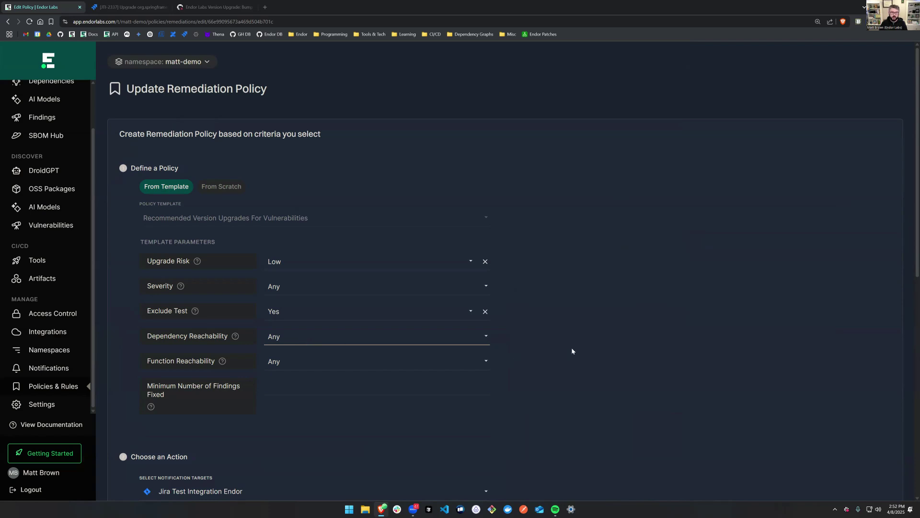
Review the policy's notification target choices, its project scope and its name section.
scroll(373, 352, "down", 2)
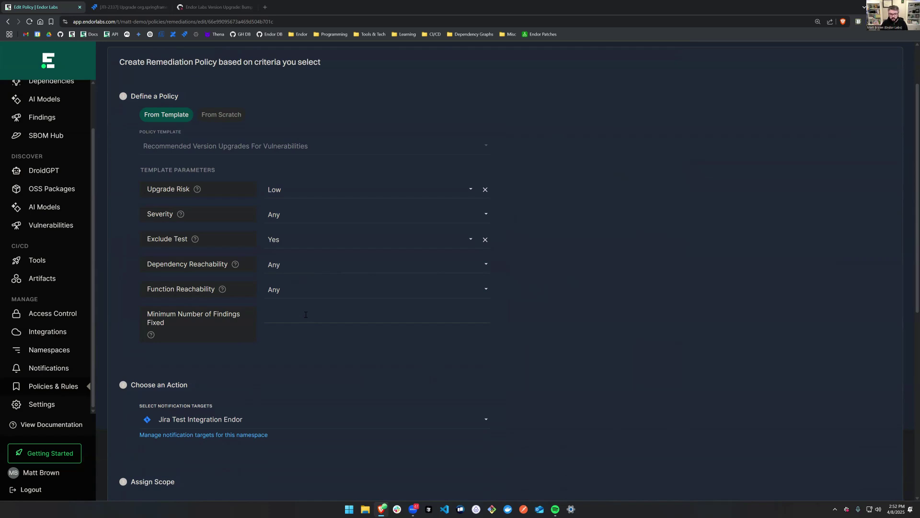
scroll(537, 383, "down", 3)
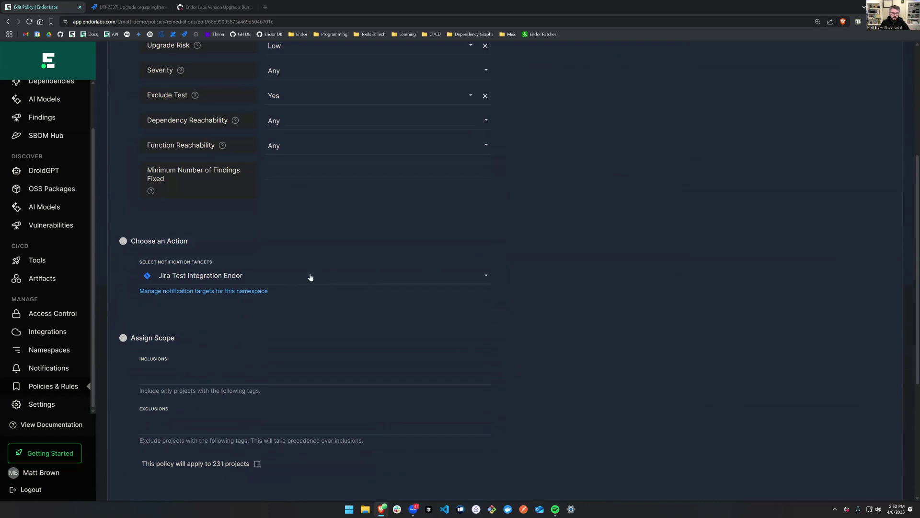
left_click(310, 277)
left_click(305, 276)
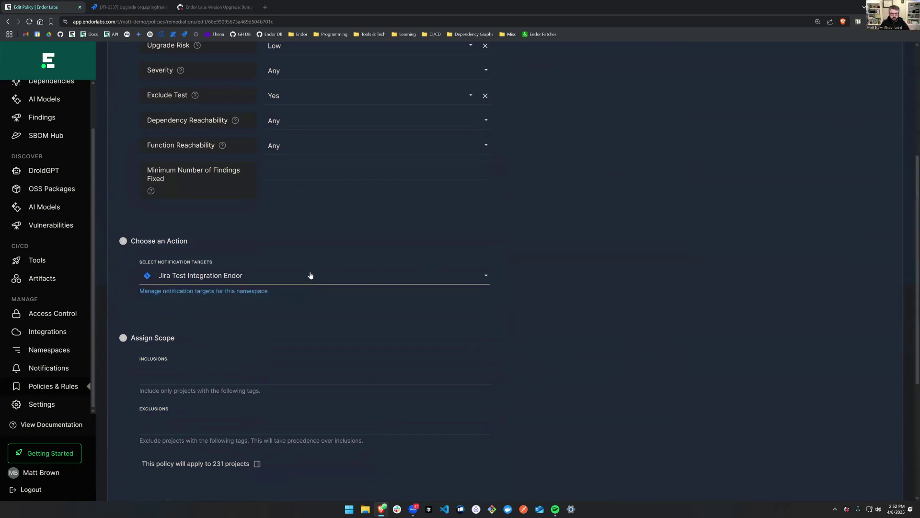
left_click(644, 238)
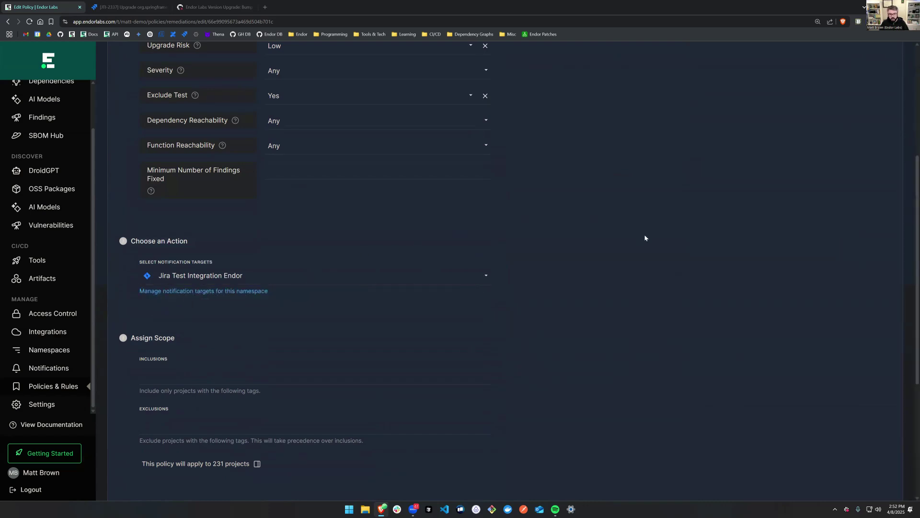
scroll(627, 320, "down", 2)
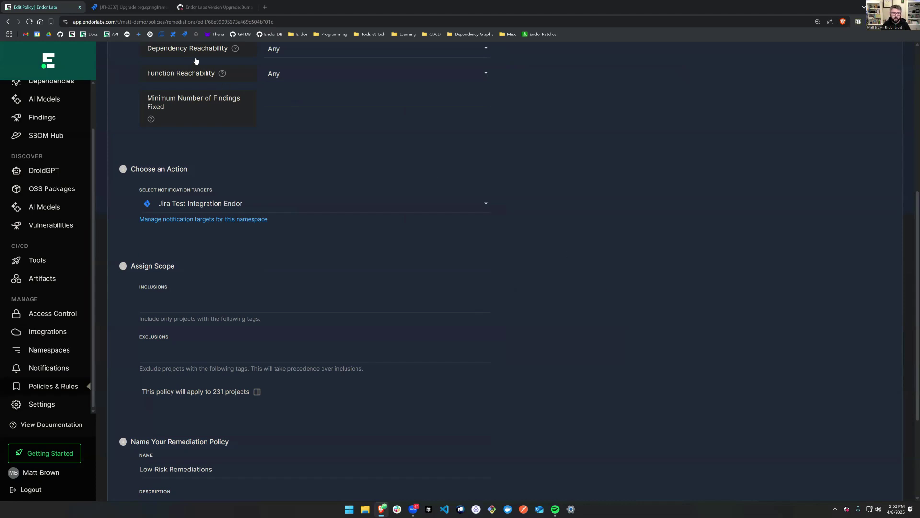
Switch to the Jira ticket for upgrading spring-boot-starter-cache and examine its target version and fixed findings by severity.
left_click(144, 9)
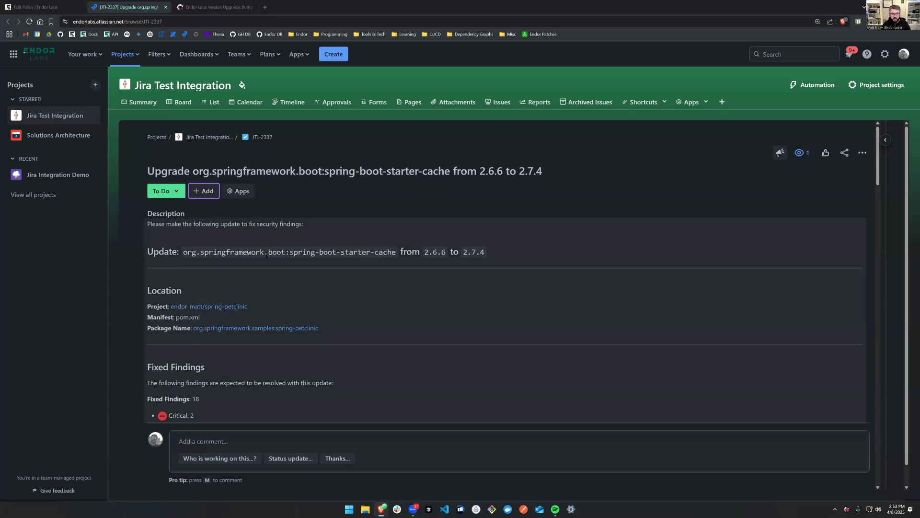
left_click_drag(205, 253, 489, 252)
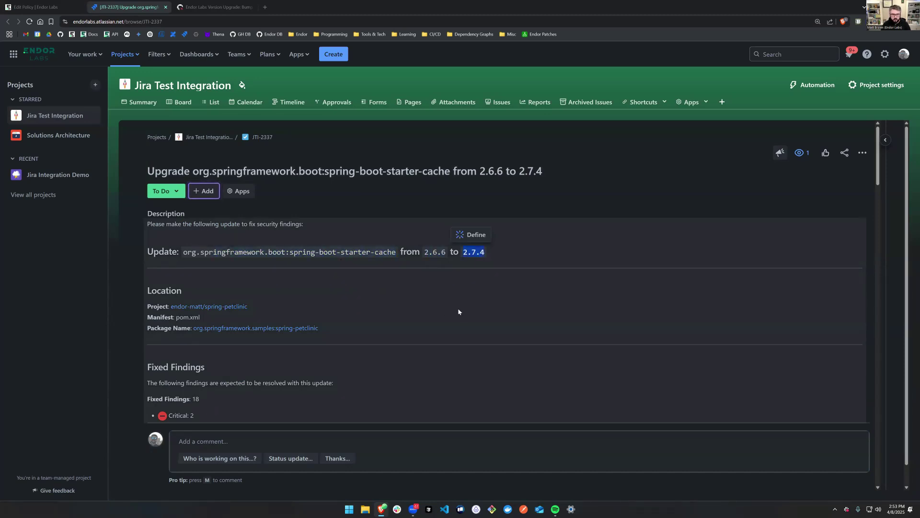
scroll(384, 306, "down", 3)
left_click_drag(178, 219, 227, 269)
scroll(461, 272, "down", 2)
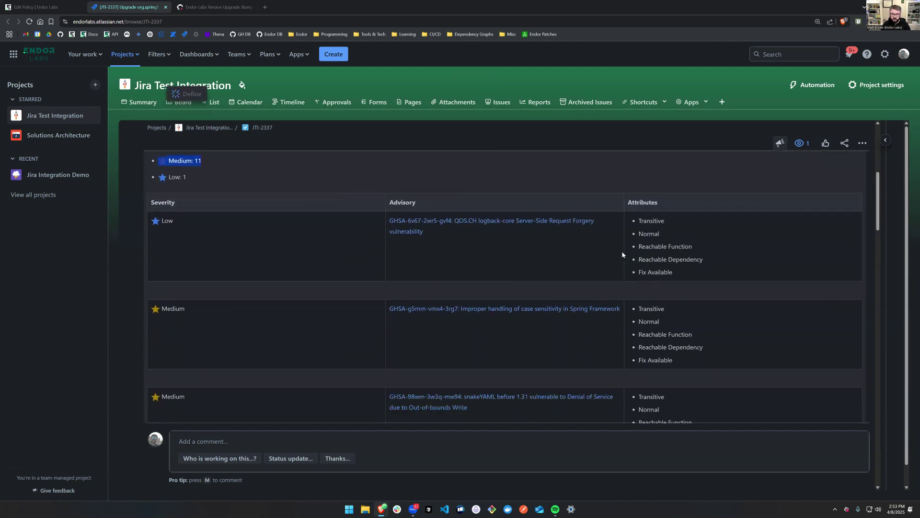
scroll(787, 261, "down", 5)
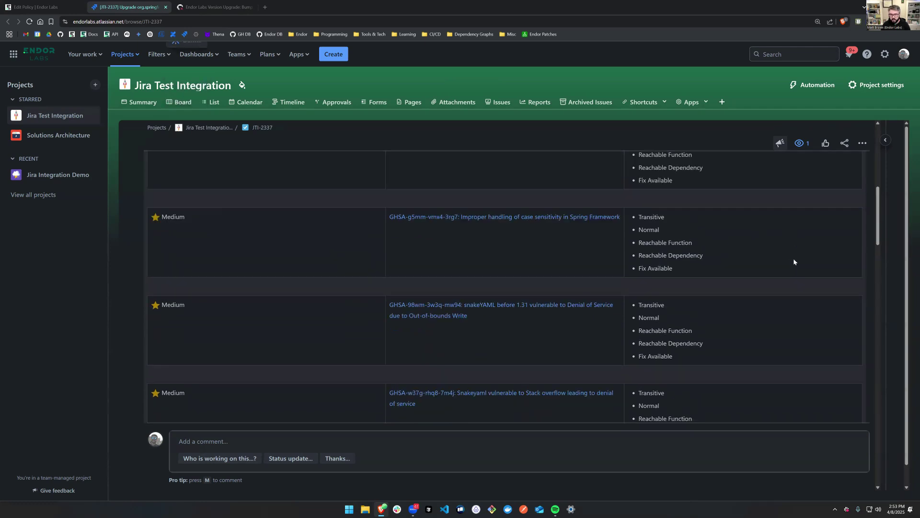
Examine the Remediation Risk Factors at the end of the Jira ticket's description, including conflicts and breaking changes.
left_click_drag(879, 265, 875, 465)
left_click_drag(233, 245, 146, 245)
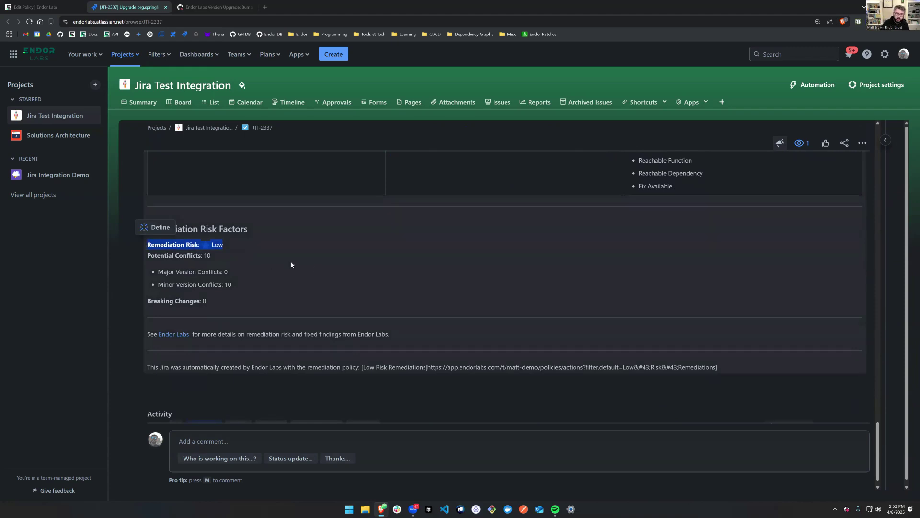
left_click(226, 299)
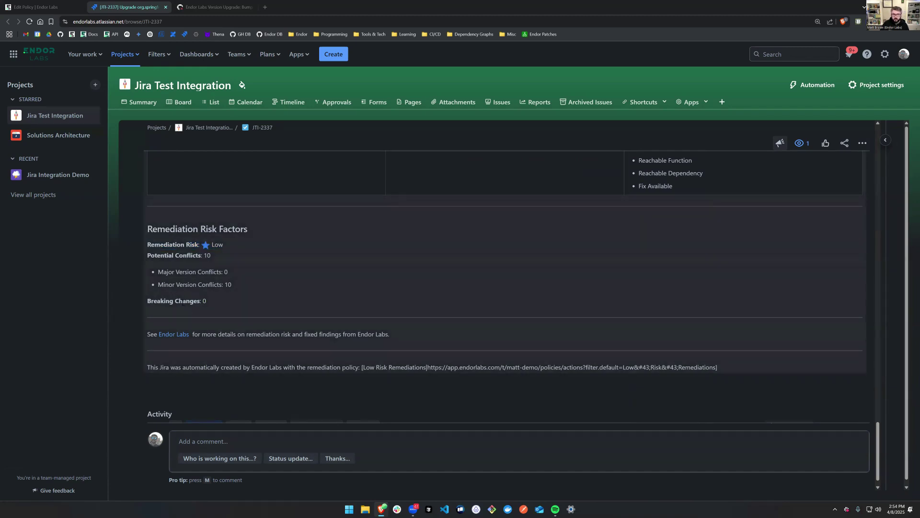
Switch to the GitHub pull request bumping spring-webmvc and examine the updated dependency, its version change and update risk.
left_click(205, 7)
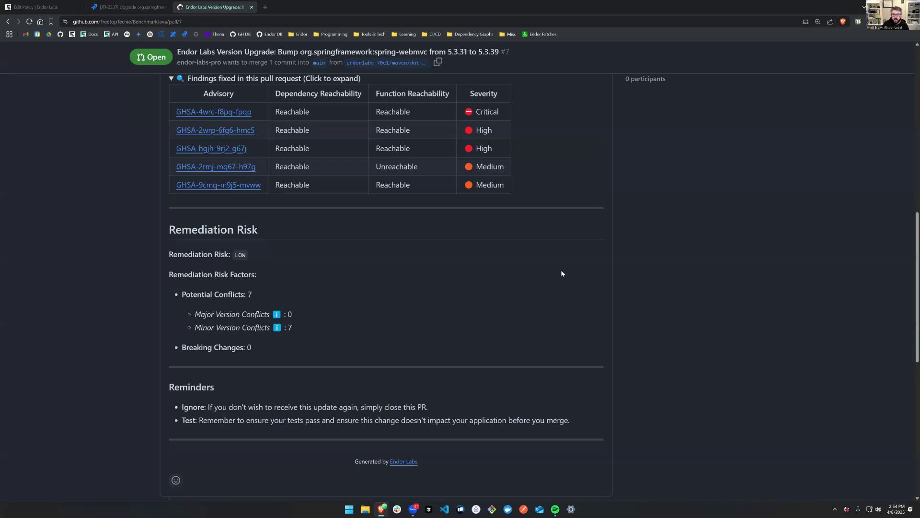
scroll(561, 271, "up", 5)
scroll(552, 271, "up", 4)
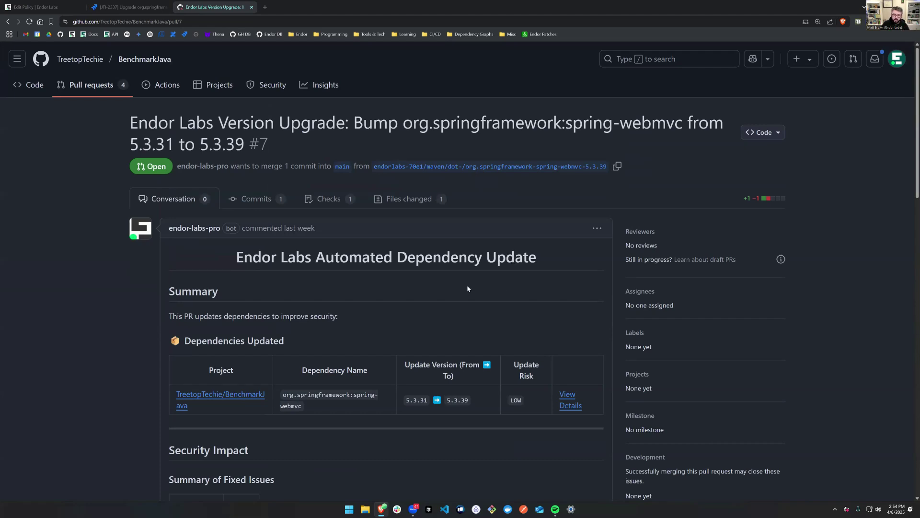
scroll(438, 284, "down", 3)
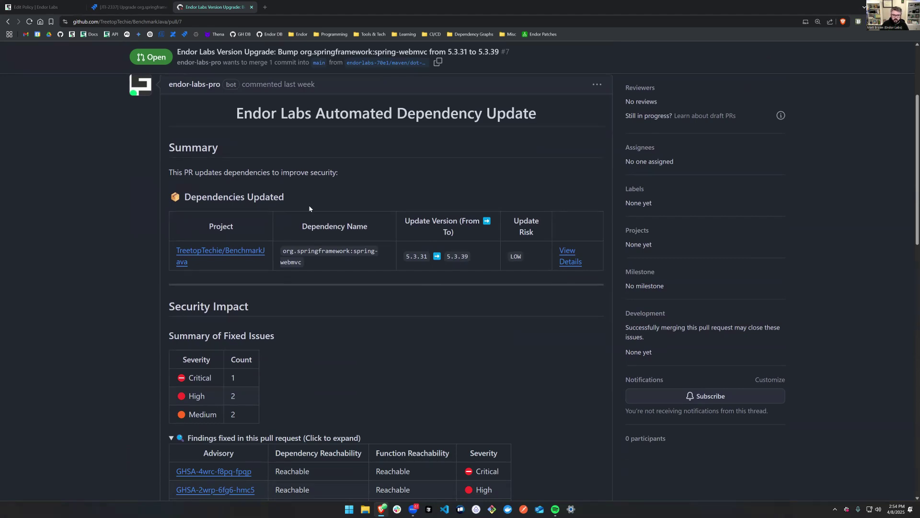
left_click_drag(272, 254, 343, 254)
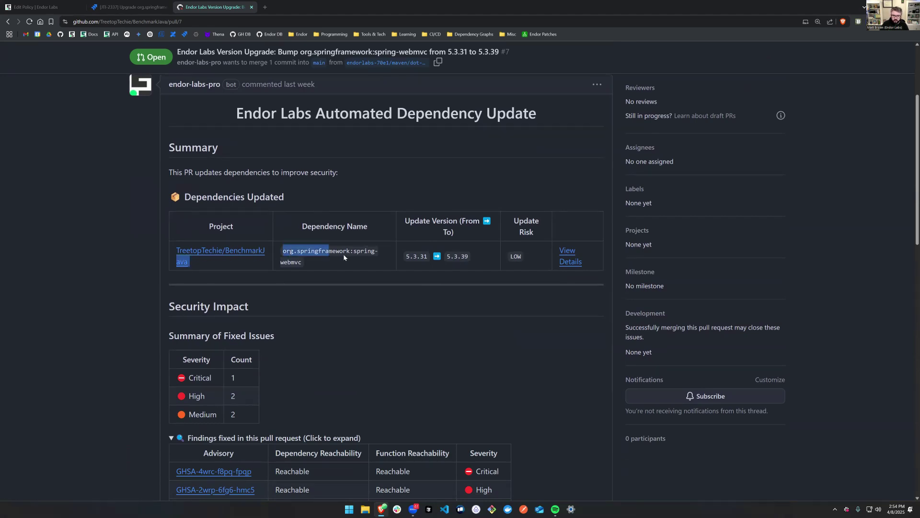
left_click_drag(403, 256, 531, 260)
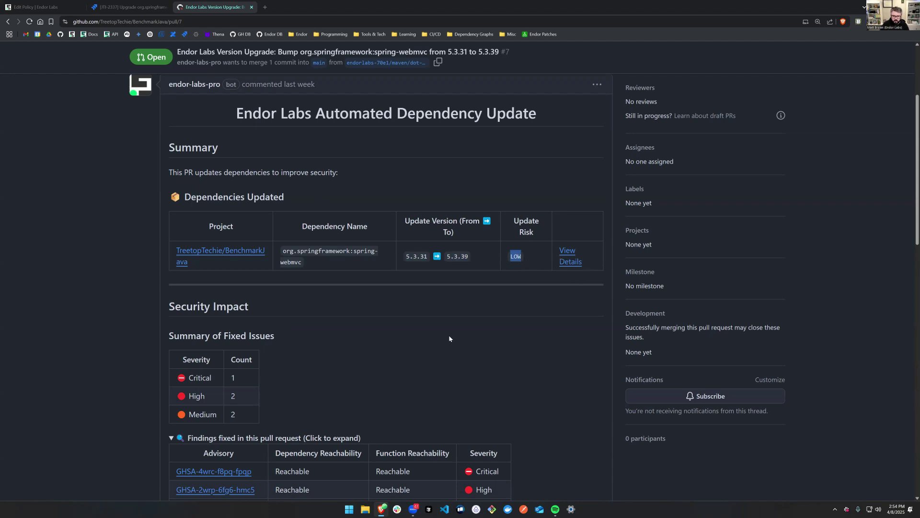
Examine the pull request's Security Impact section, covering fixed issues by severity and the reachability of each advisory.
scroll(449, 339, "down", 3)
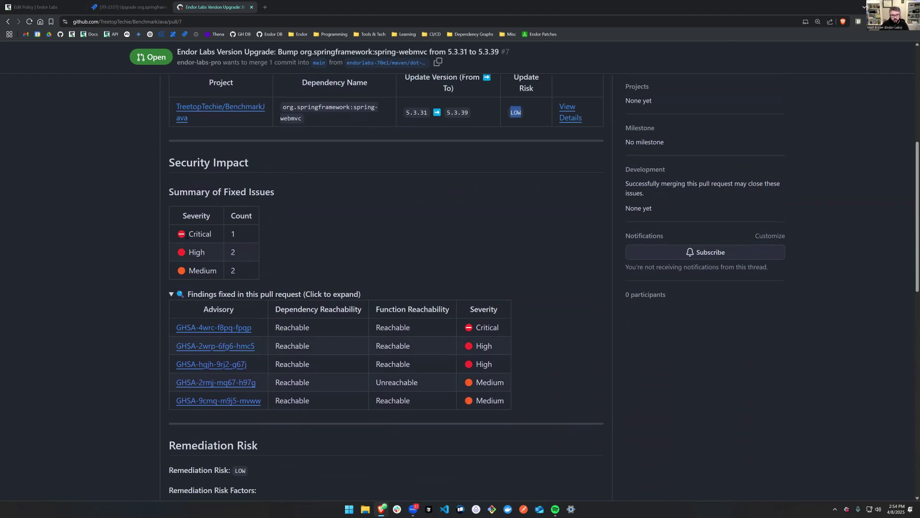
left_click_drag(187, 235, 249, 243)
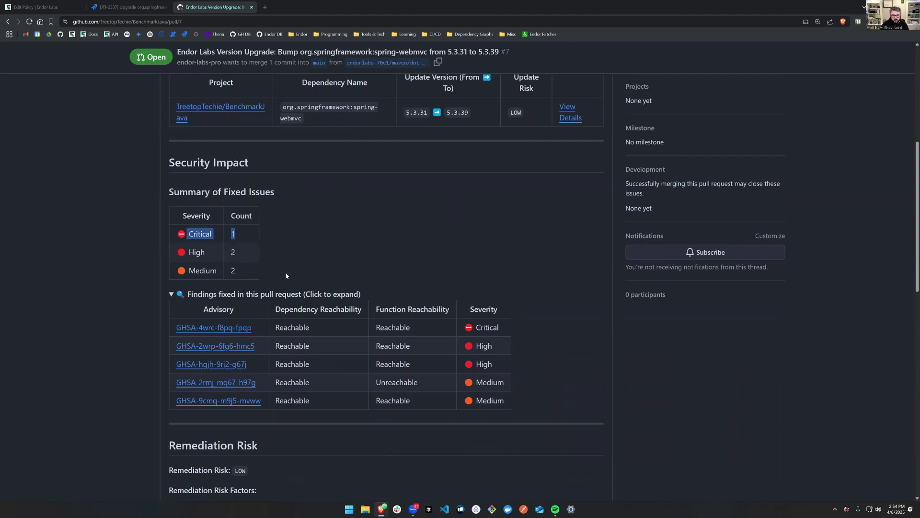
scroll(286, 276, "down", 2)
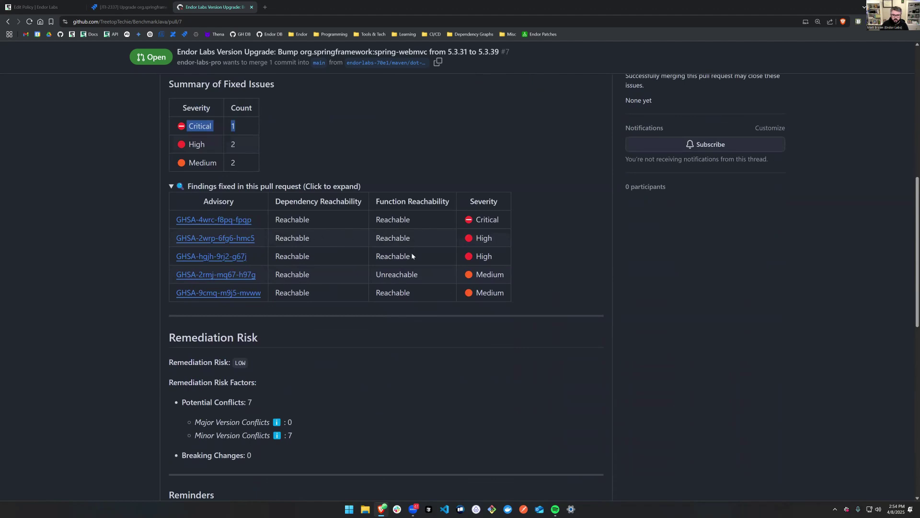
Examine the pull request's Remediation Risk section, covering potential version conflicts and highlighting the breaking changes entry.
scroll(460, 350, "down", 2)
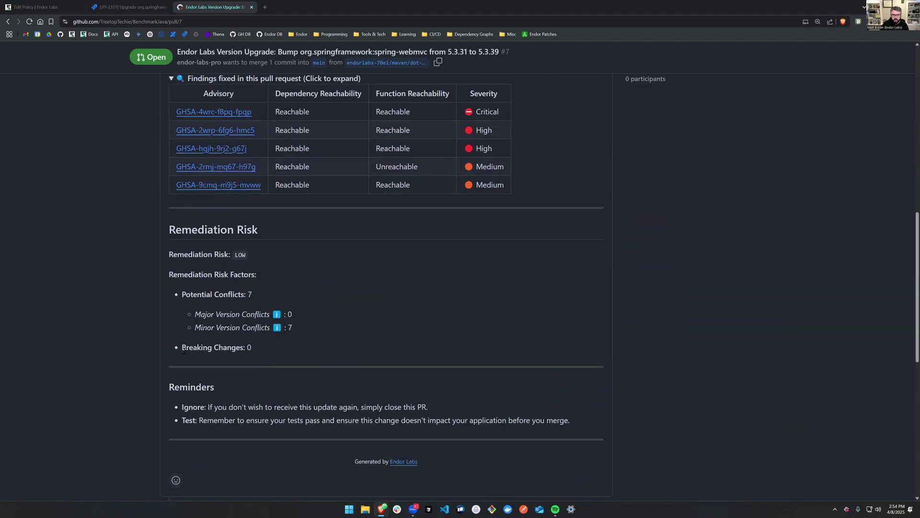
left_click_drag(185, 351, 255, 350)
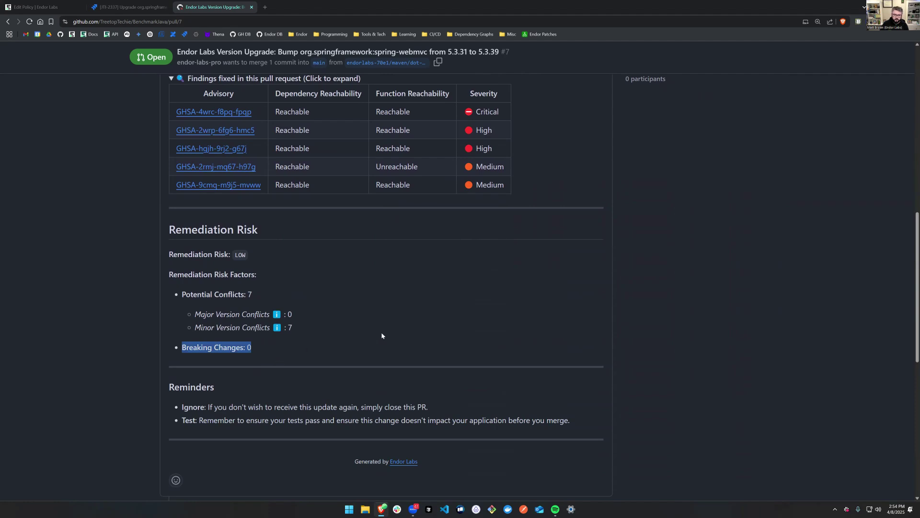
scroll(405, 335, "up", 2)
scroll(410, 334, "down", 1)
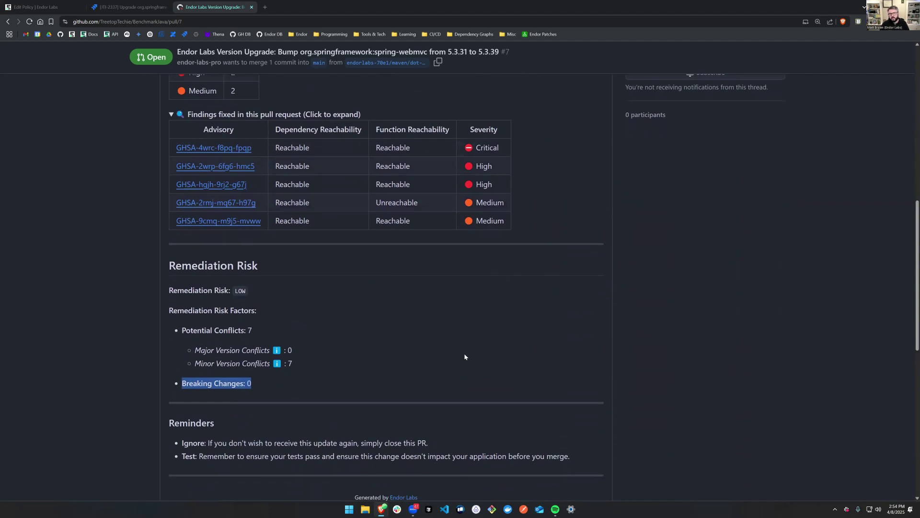
Revisit the pull request's dependency update summary and switch back to the Endor Labs remediation policy to review its template parameters.
scroll(474, 364, "up", 5)
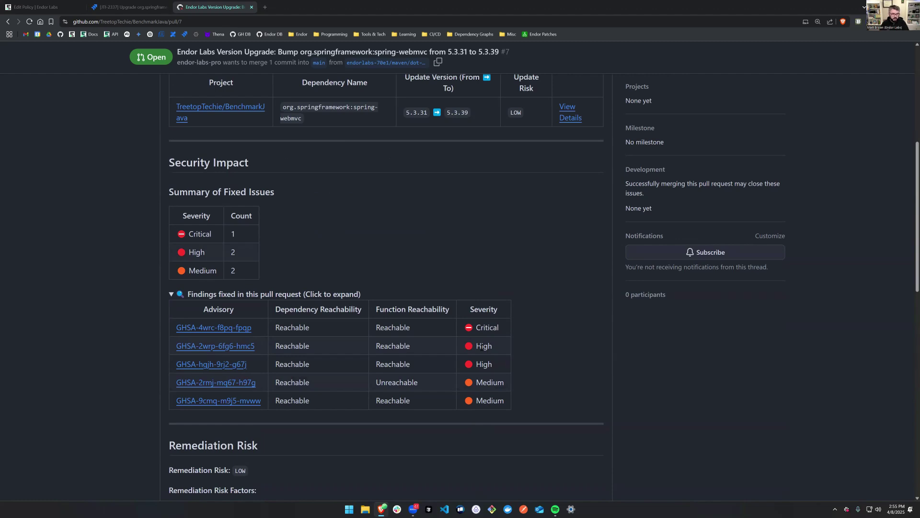
scroll(468, 178, "up", 3)
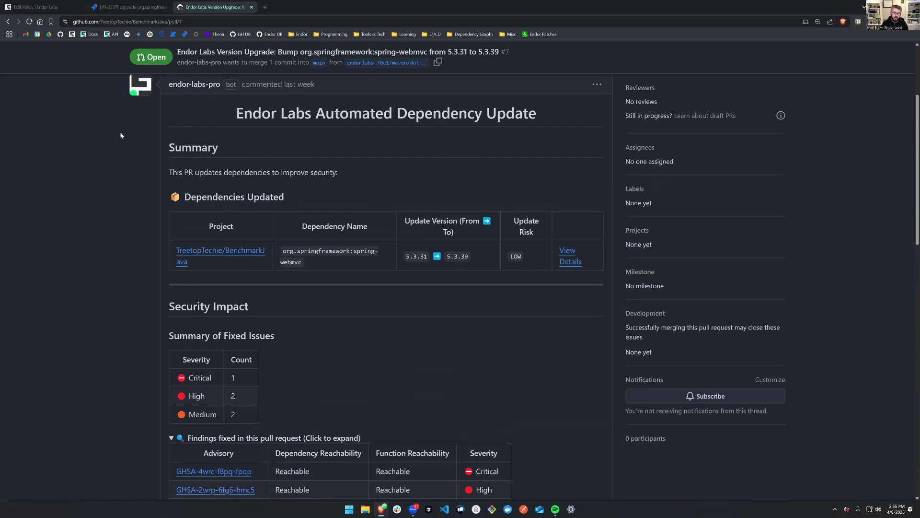
scroll(268, 158, "up", 3)
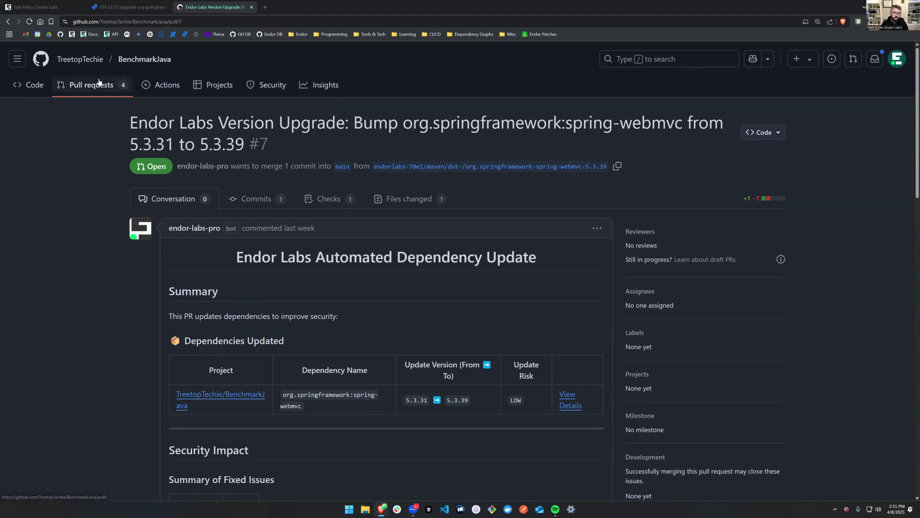
left_click(62, 7)
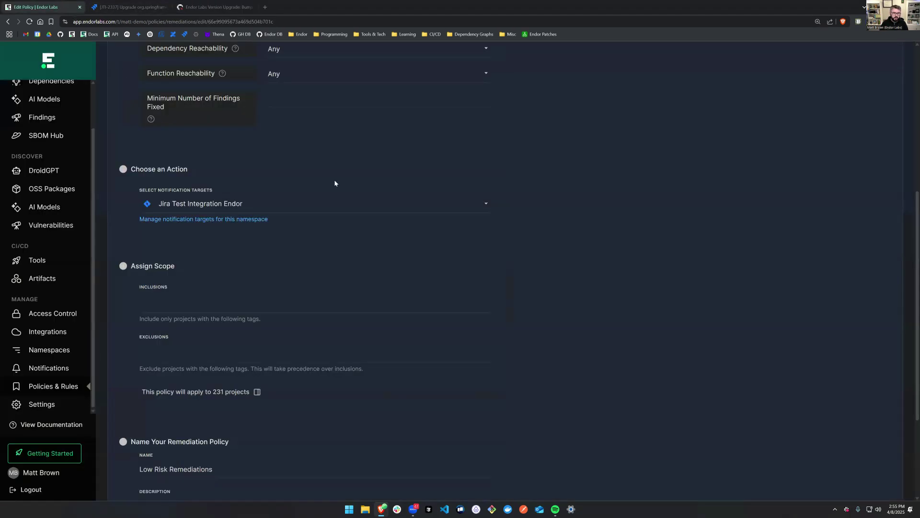
scroll(335, 183, "up", 5)
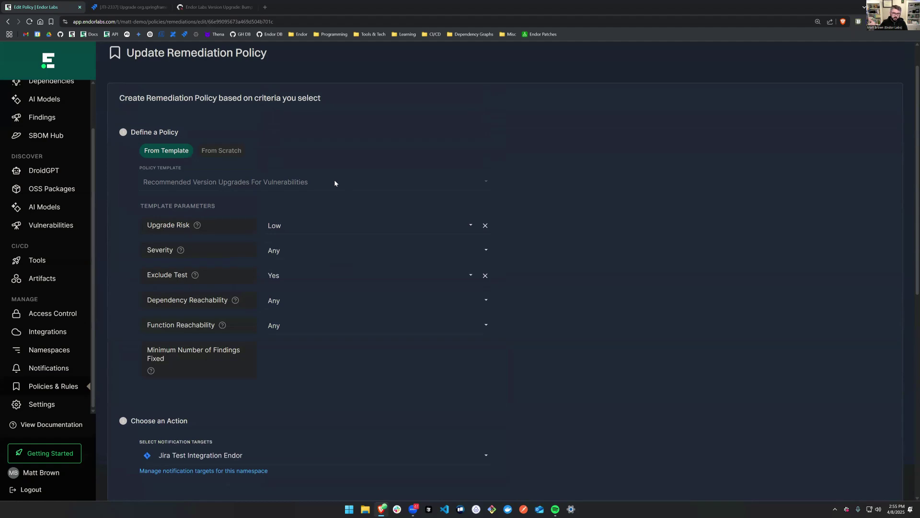